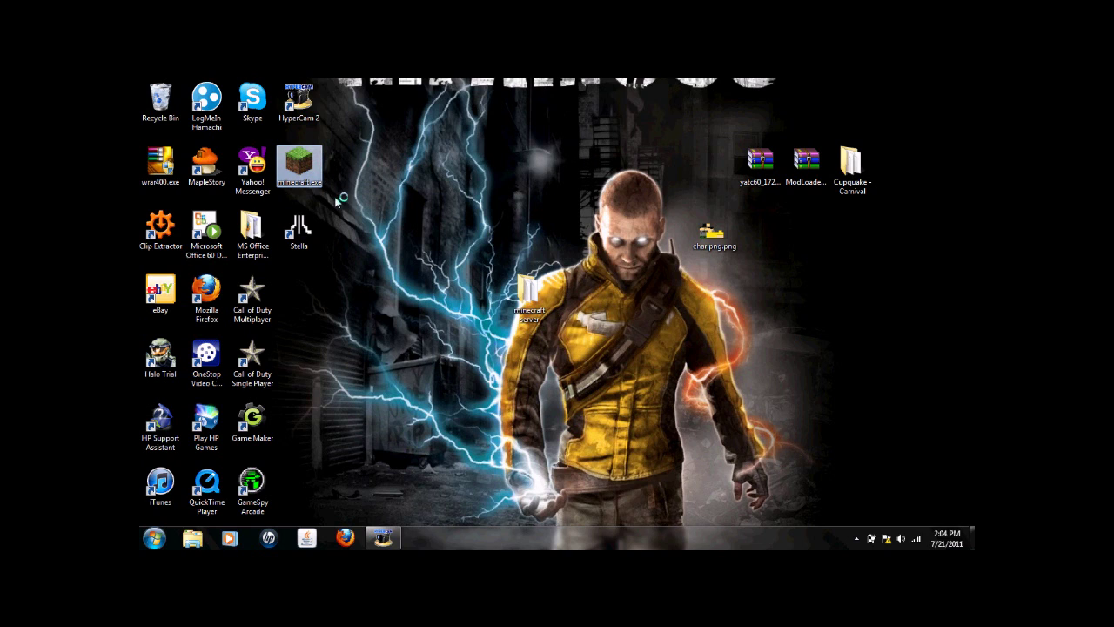
- Launch minecraft.exe from the desktop into the Beta 1.7.3 title menu, then close the game
double_click(282, 167)
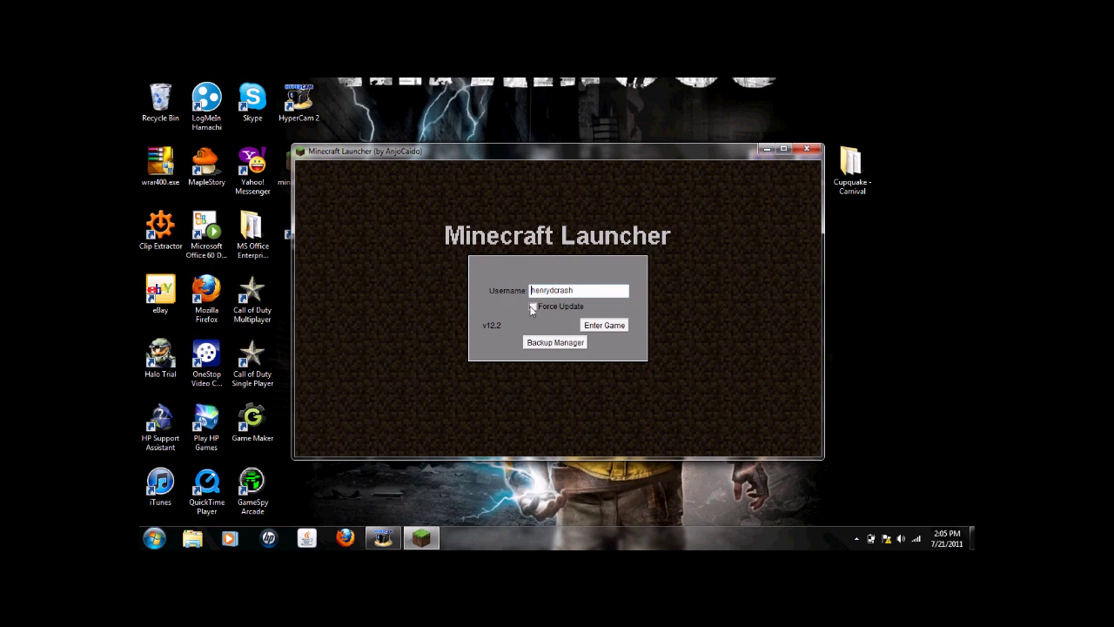
click(602, 325)
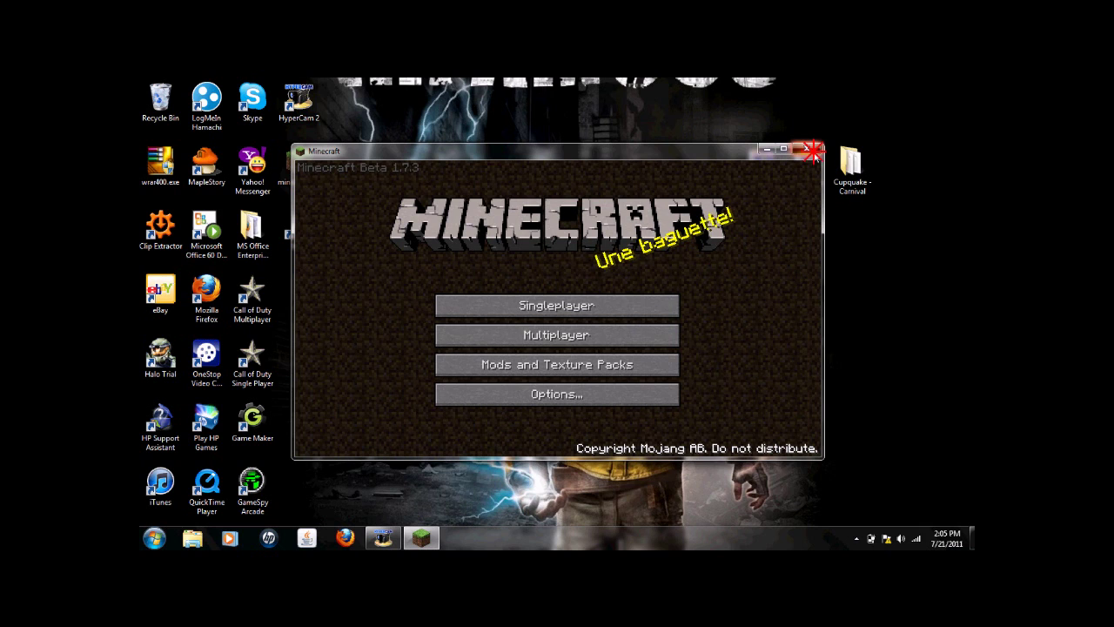
click(806, 149)
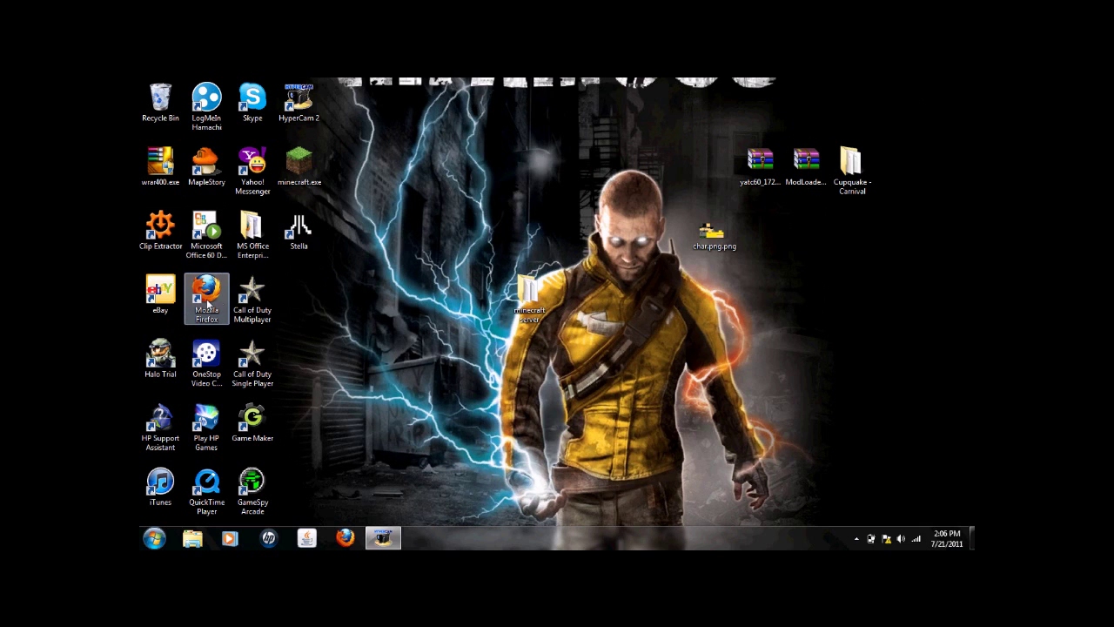
- Start Firefox and load minecraft.net from the address bar
double_click(218, 301)
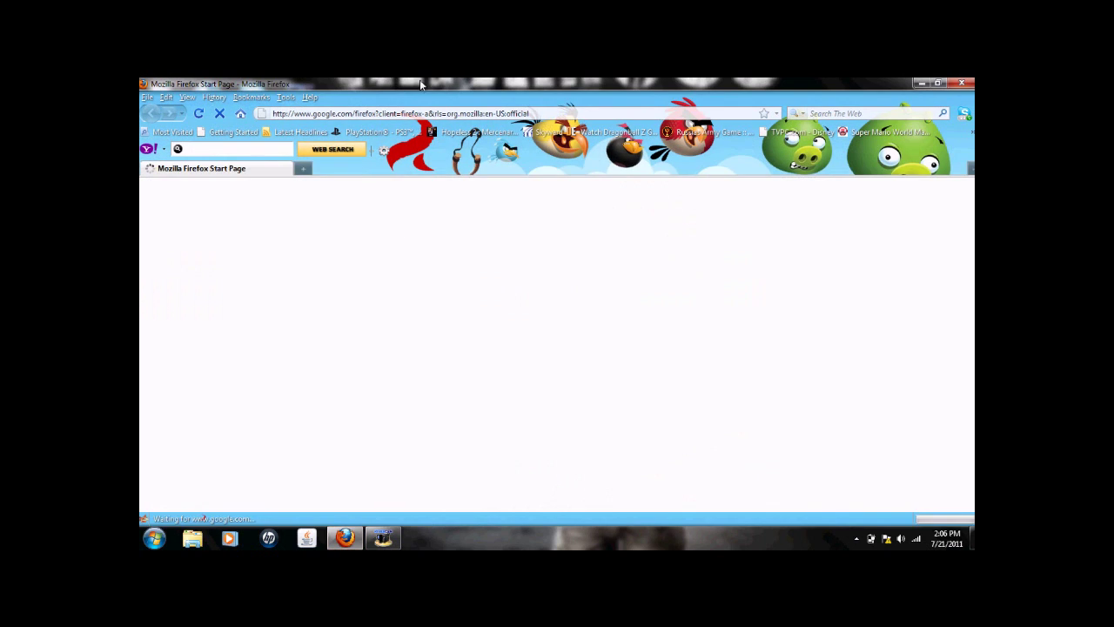
click(448, 114)
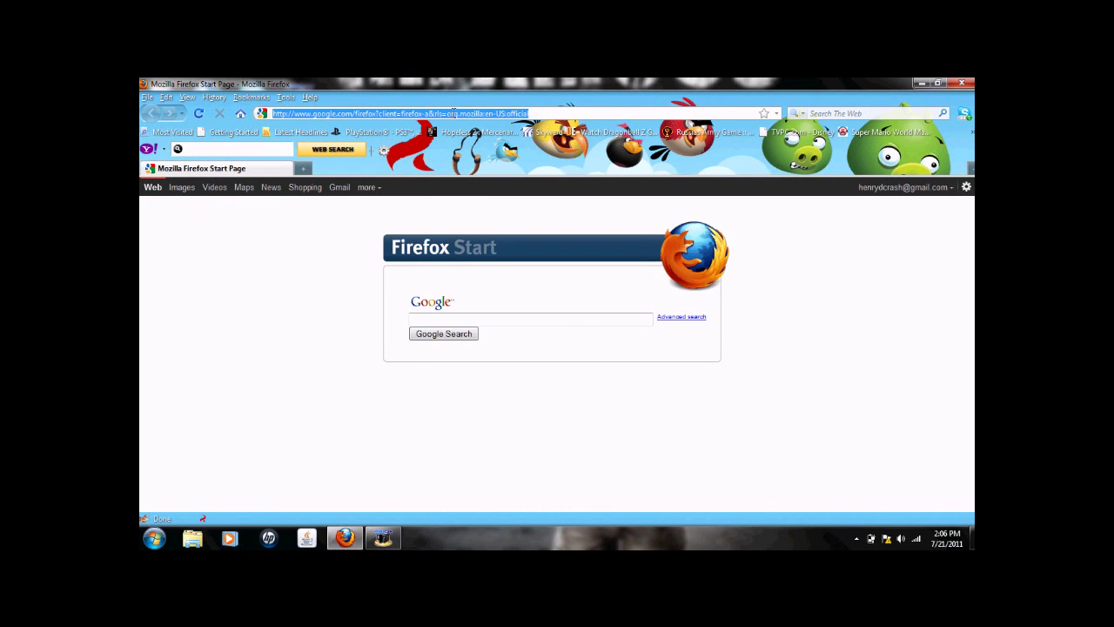
key(BackSpace)
text(minecraft.net)
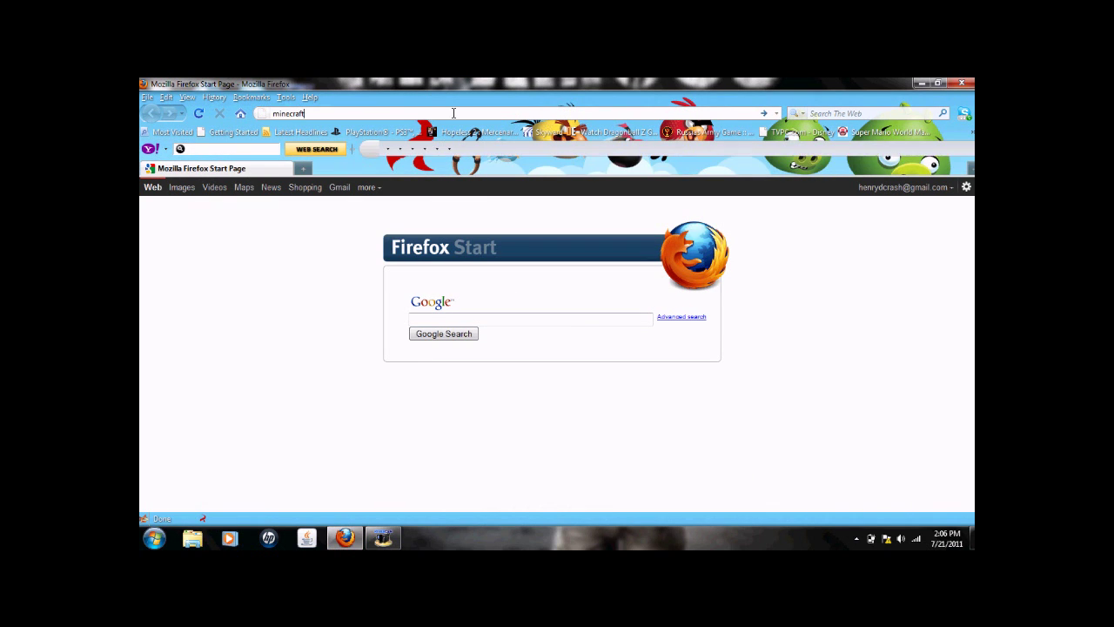
key(Return)
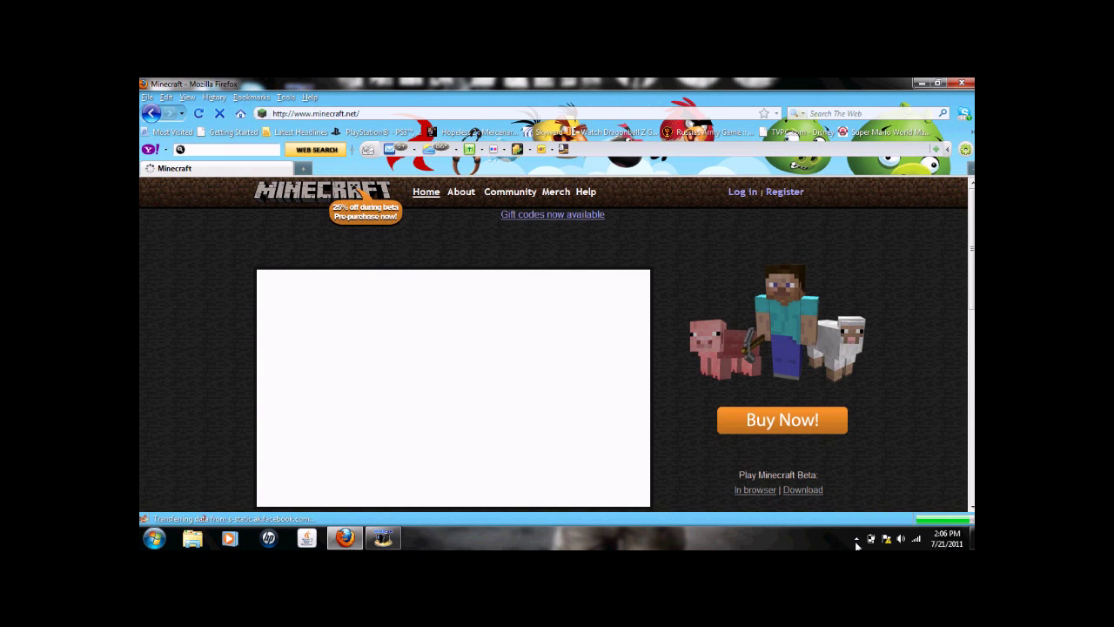
- Save the Windows Minecraft.exe from the minecraft.net download page
click(802, 489)
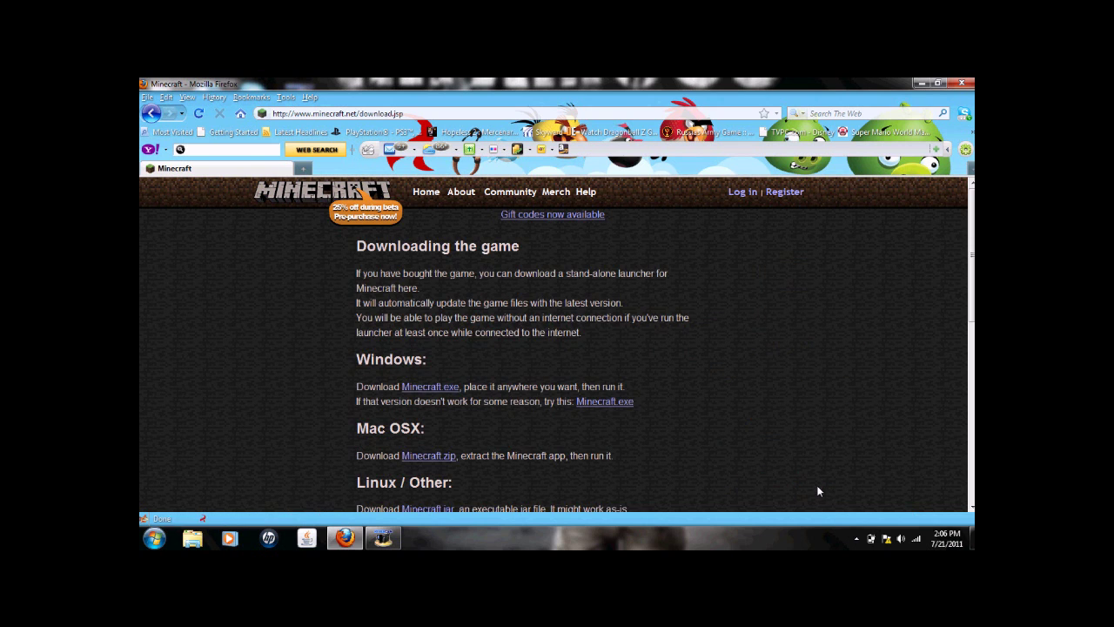
scroll(565, 402, down, 3)
scroll(612, 301, up, 2)
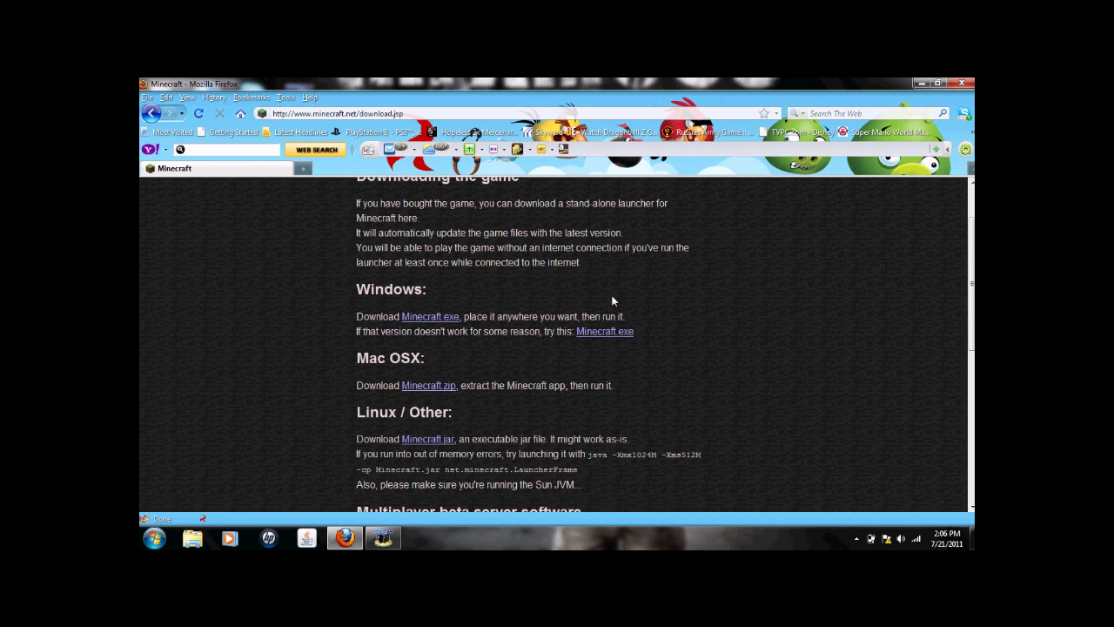
click(433, 322)
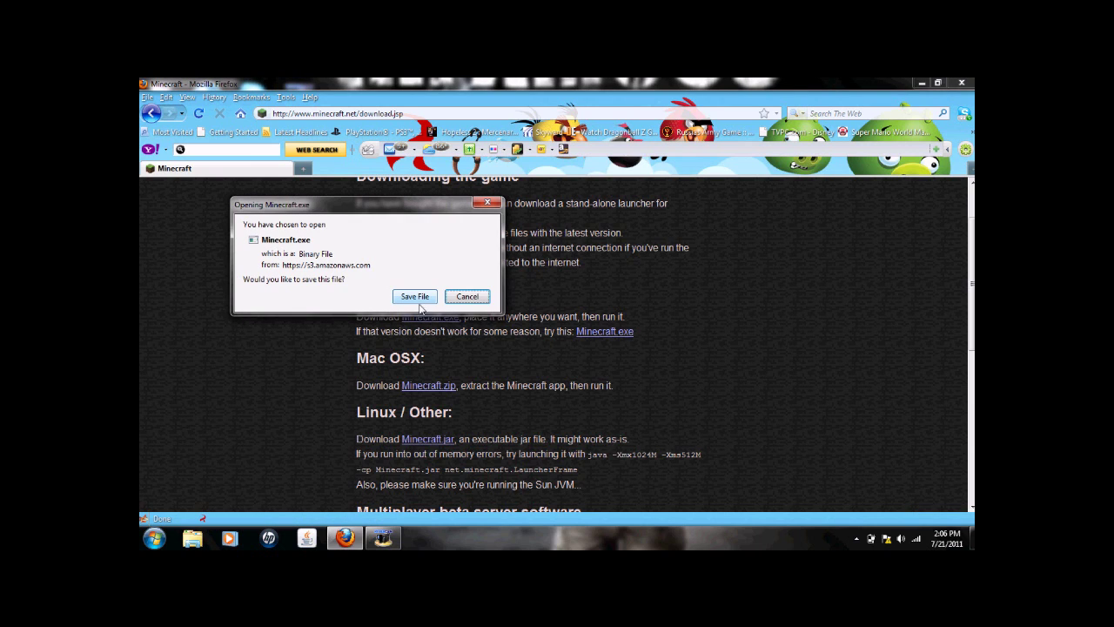
click(414, 297)
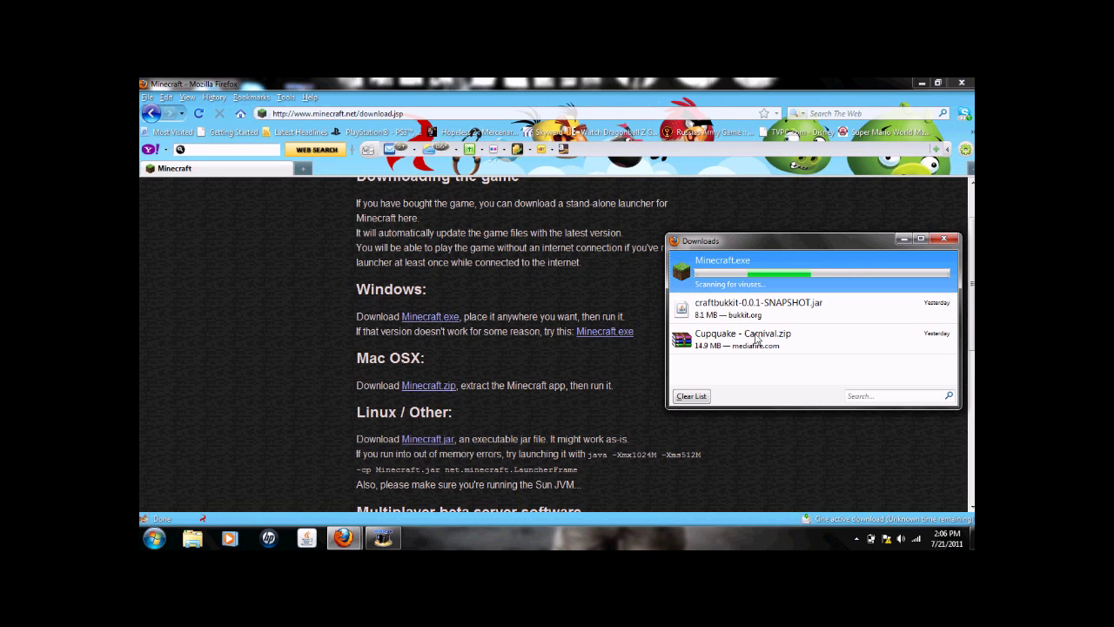
- Show the downloaded Minecraft.exe in its folder and close the downloads list
right_click(758, 266)
click(770, 282)
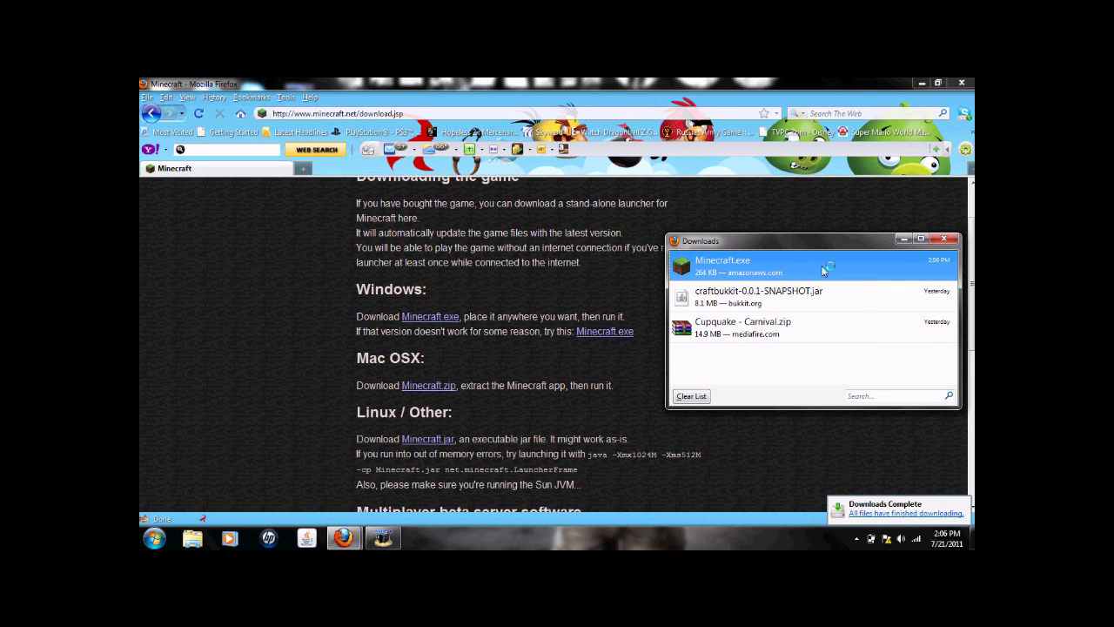
click(947, 241)
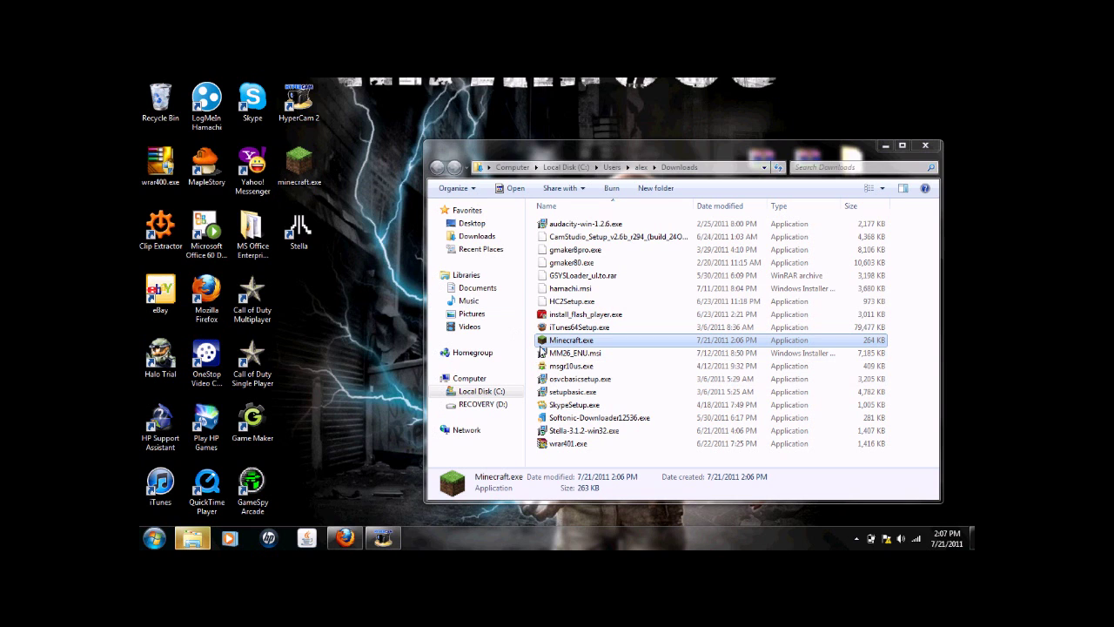
- Run the downloaded Minecraft.exe past the security warning, then close the Downloads folder window
double_click(566, 340)
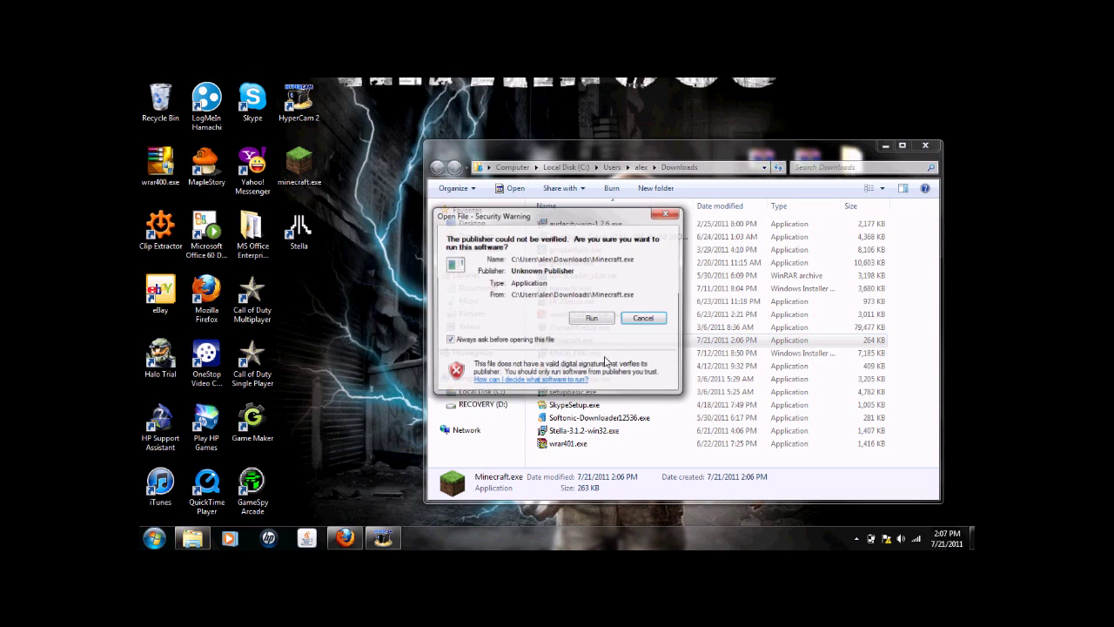
click(592, 318)
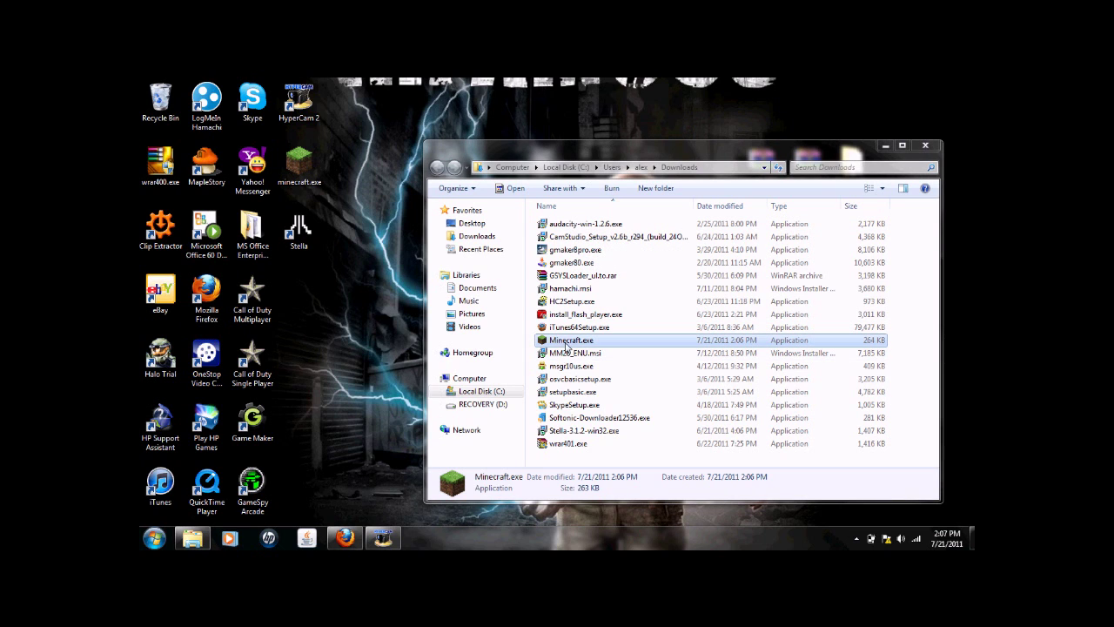
double_click(568, 342)
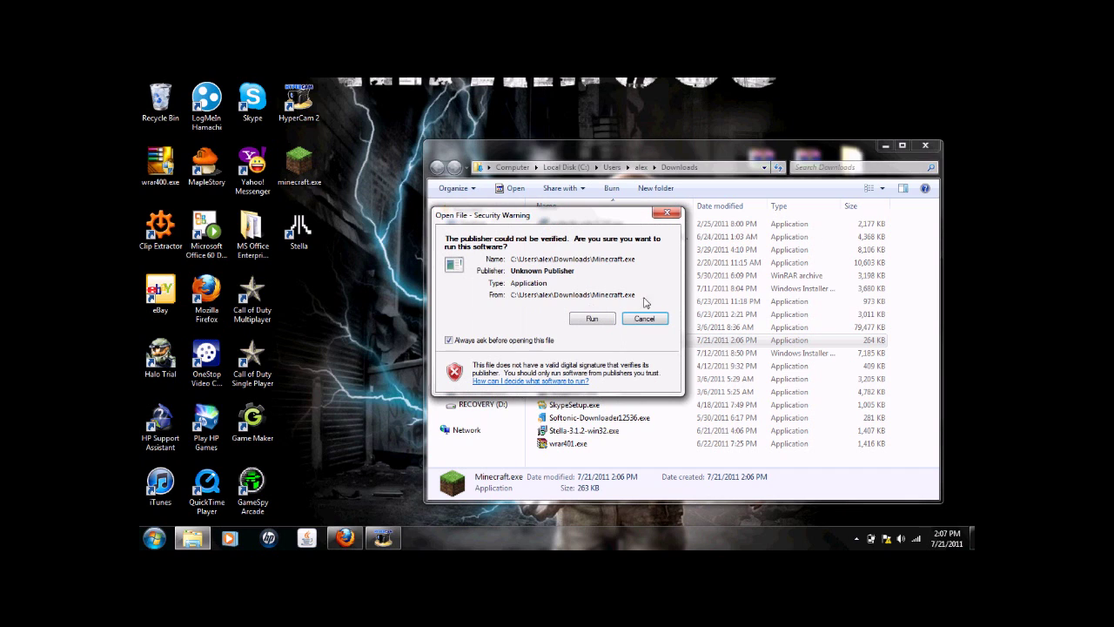
click(591, 320)
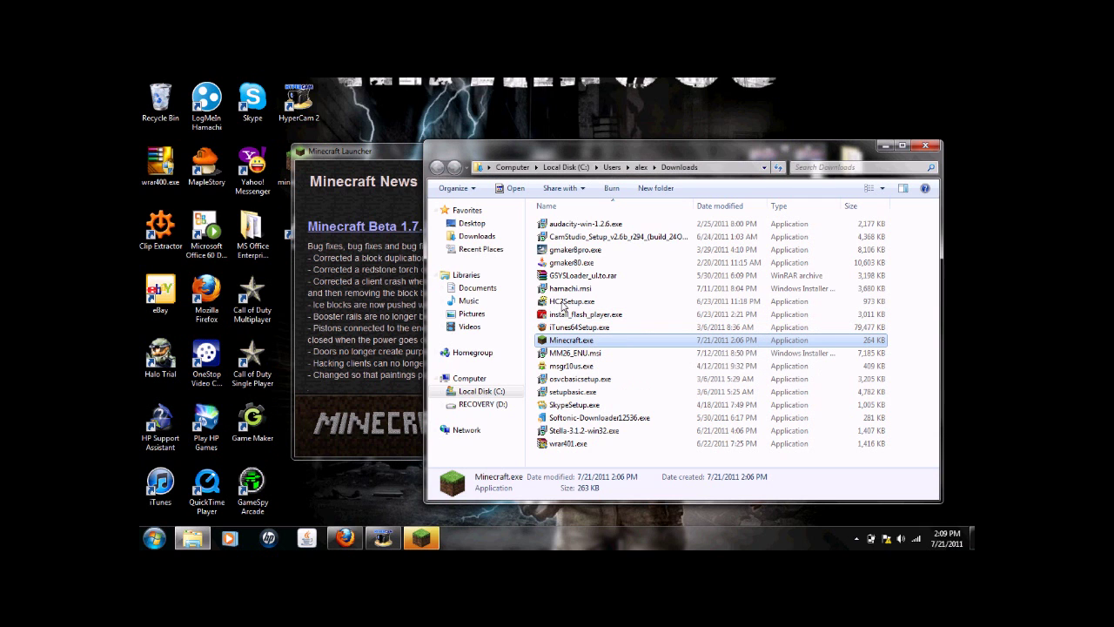
click(925, 145)
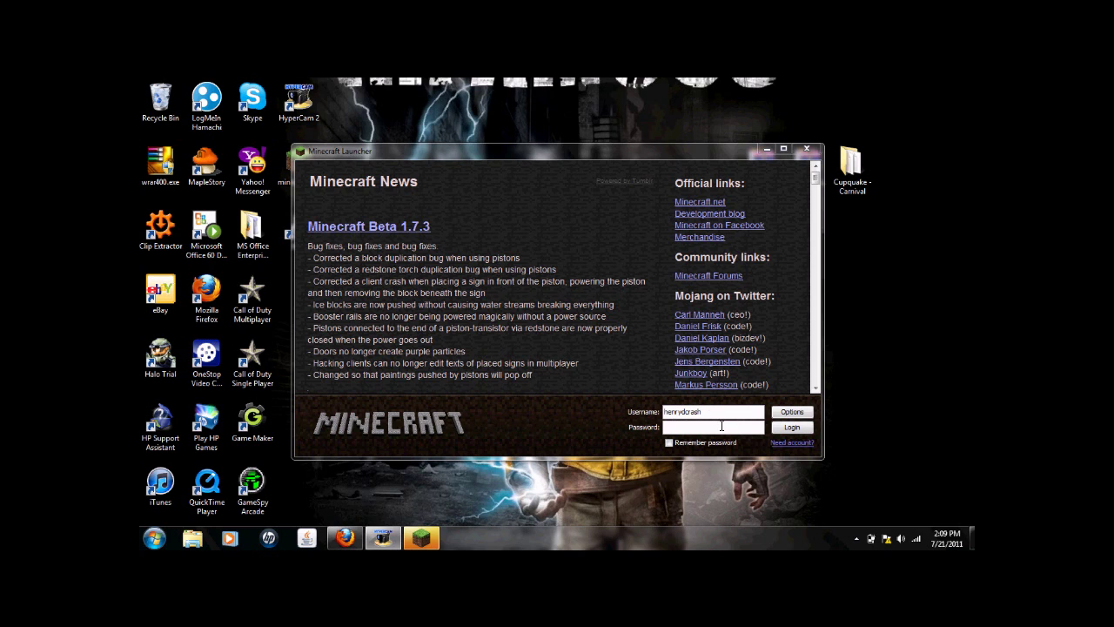
- Try logging in with the account password, then choose to play offline after it fails
click(719, 427)
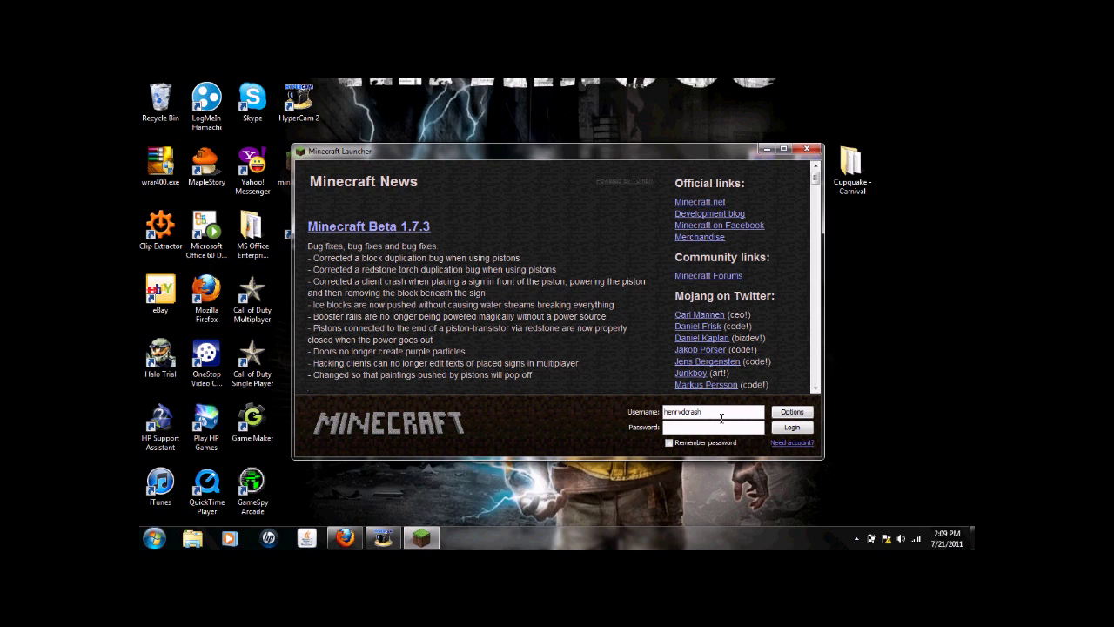
text(**********************)
click(779, 428)
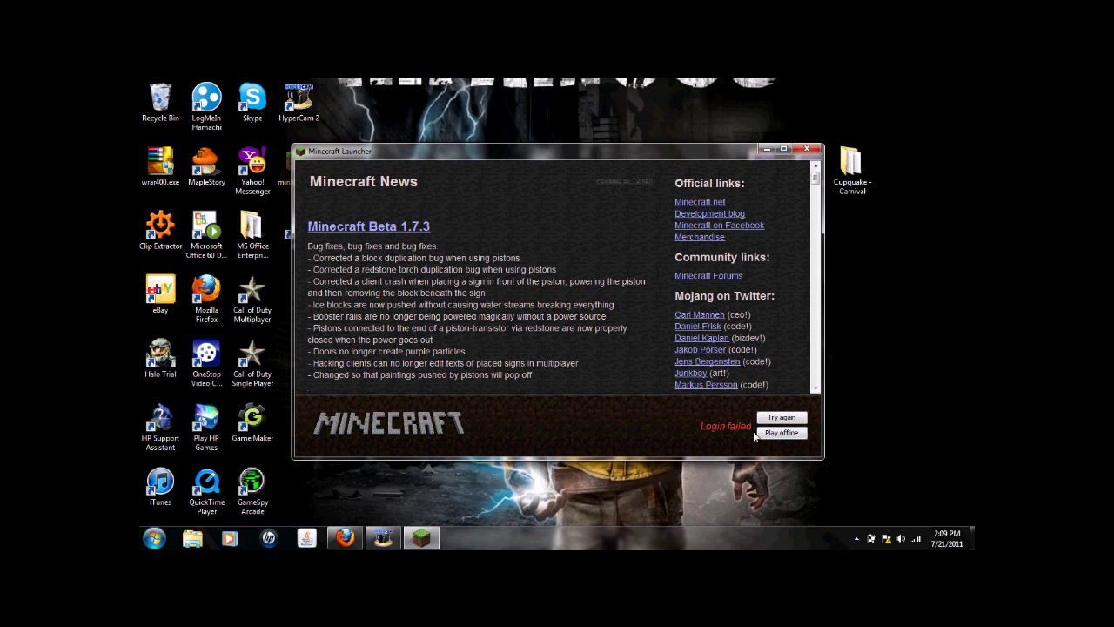
click(762, 434)
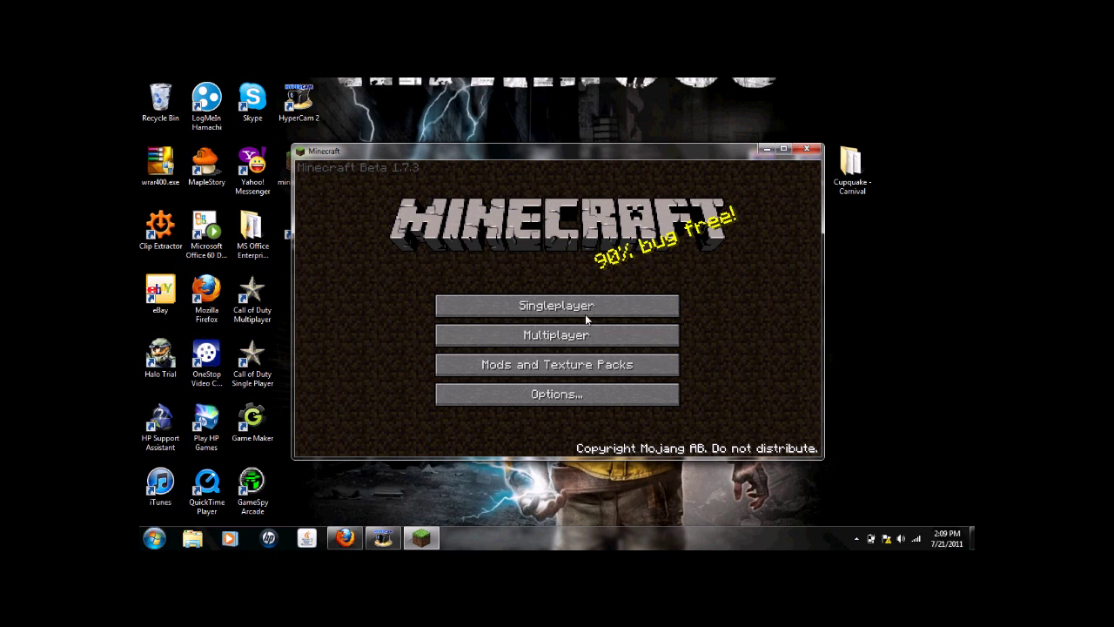
- Glance at the singleplayer world list, then connect to the prefilled multiplayer server
click(532, 305)
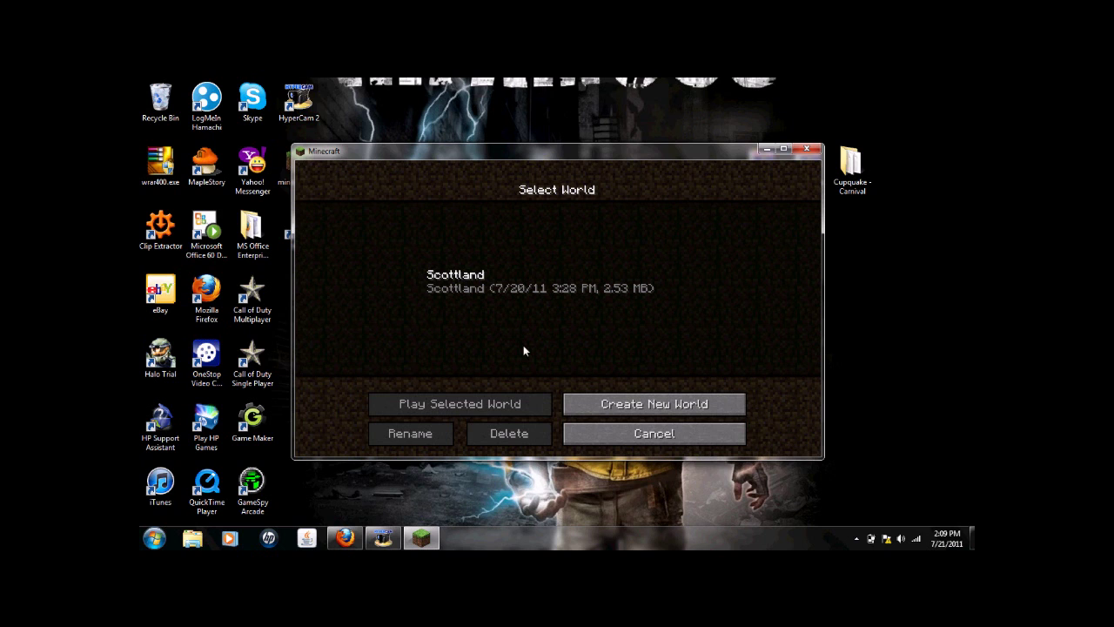
click(663, 433)
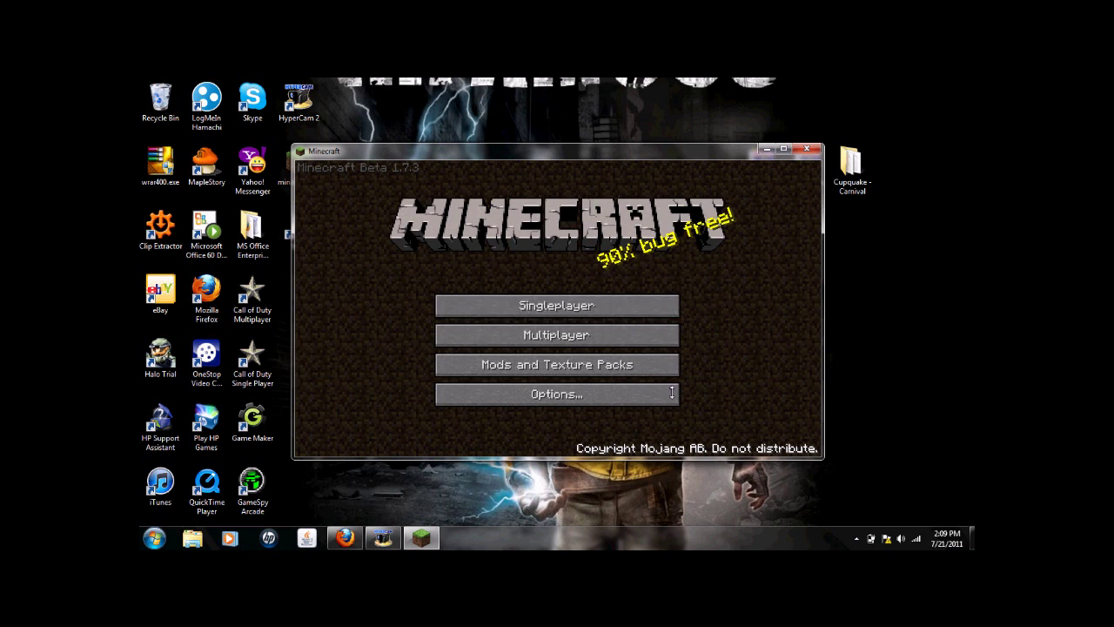
click(559, 331)
click(583, 380)
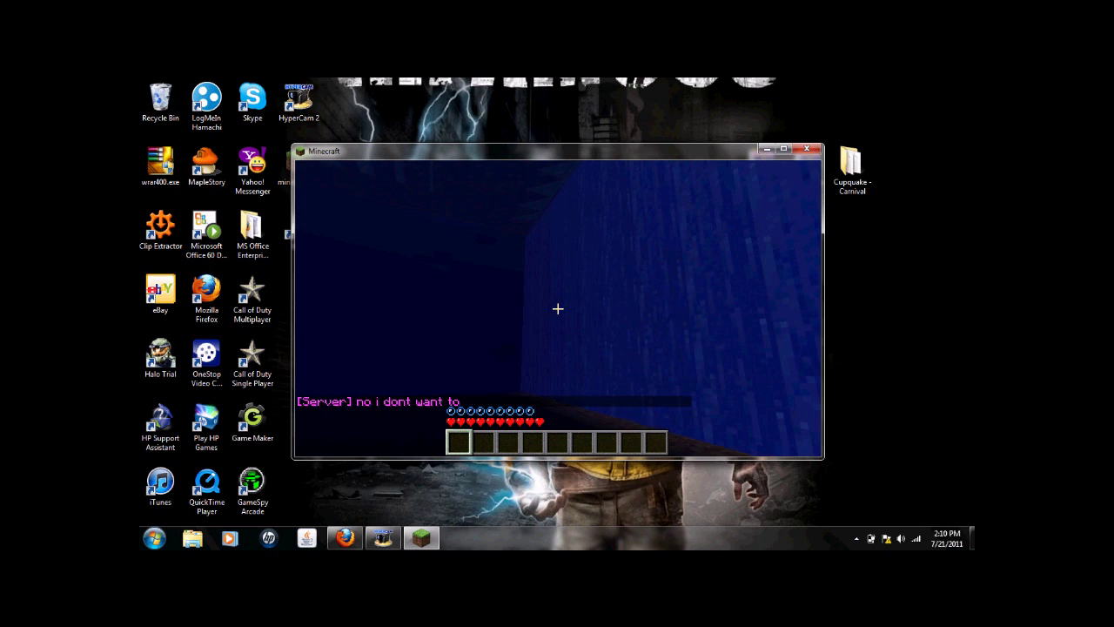
- Send the reply 'me' in server chat and begin a new message 'con'
key(Escape)
key(t)
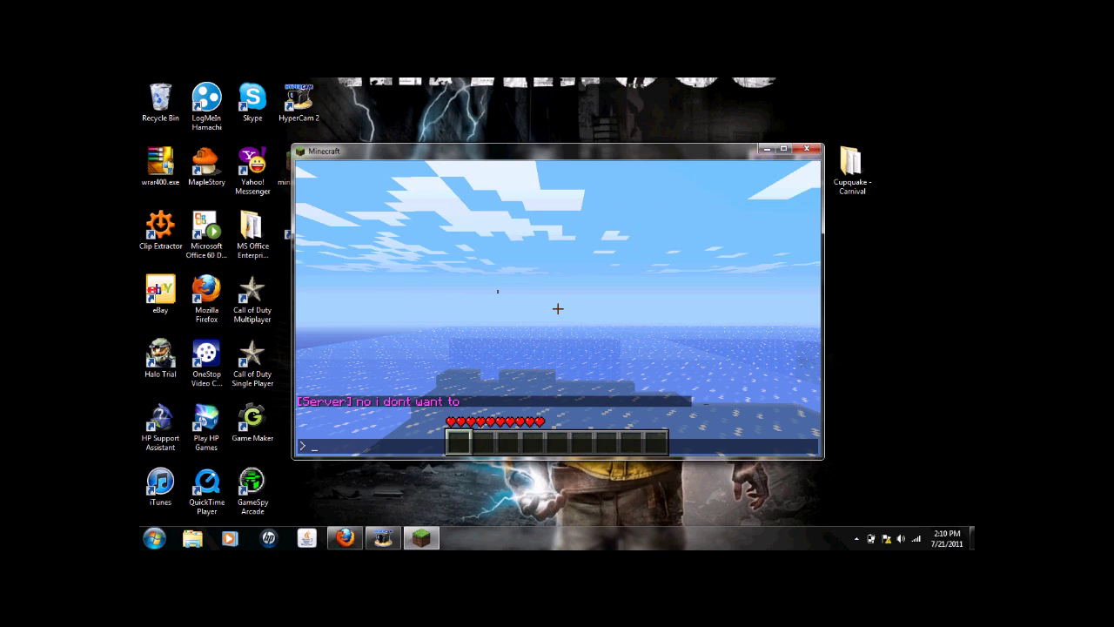
key(Escape)
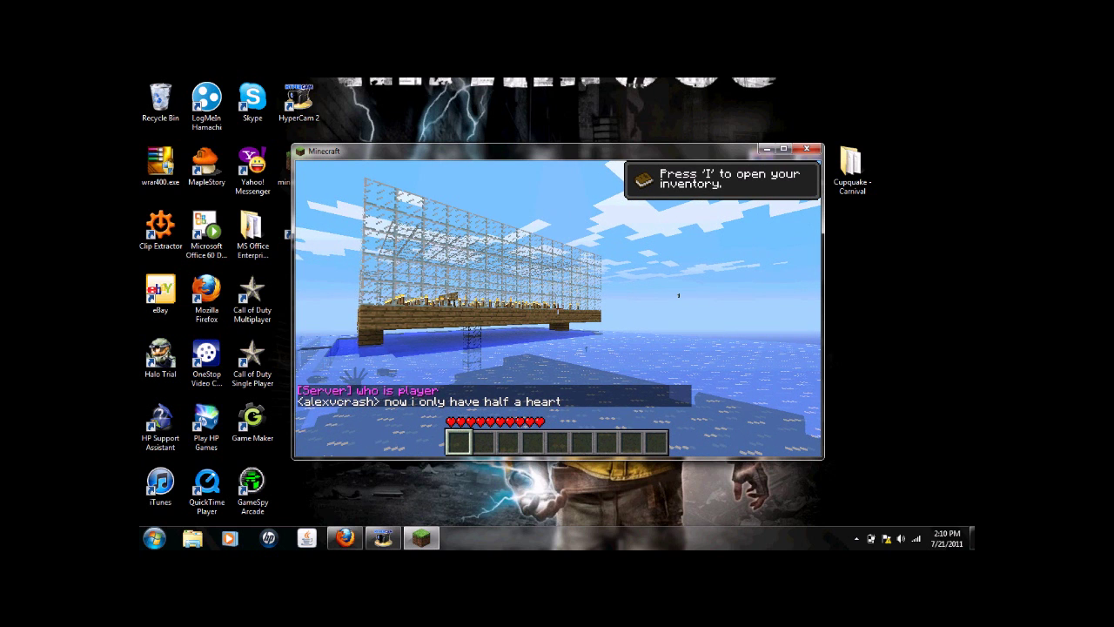
key(t)
key(Escape)
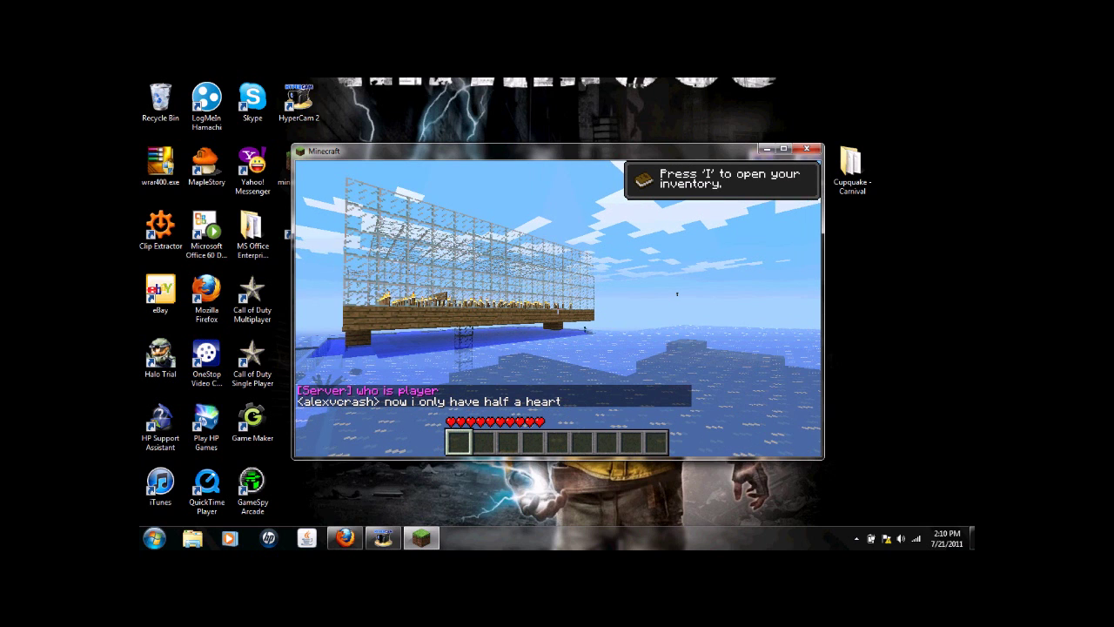
text(tme)
key(Return)
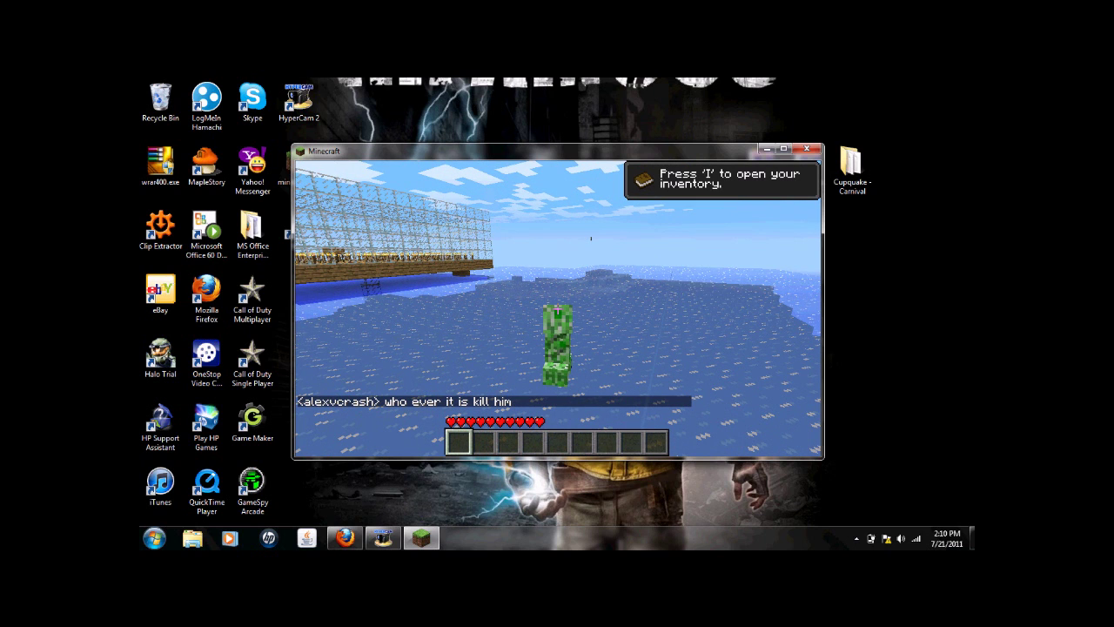
text(tcon)
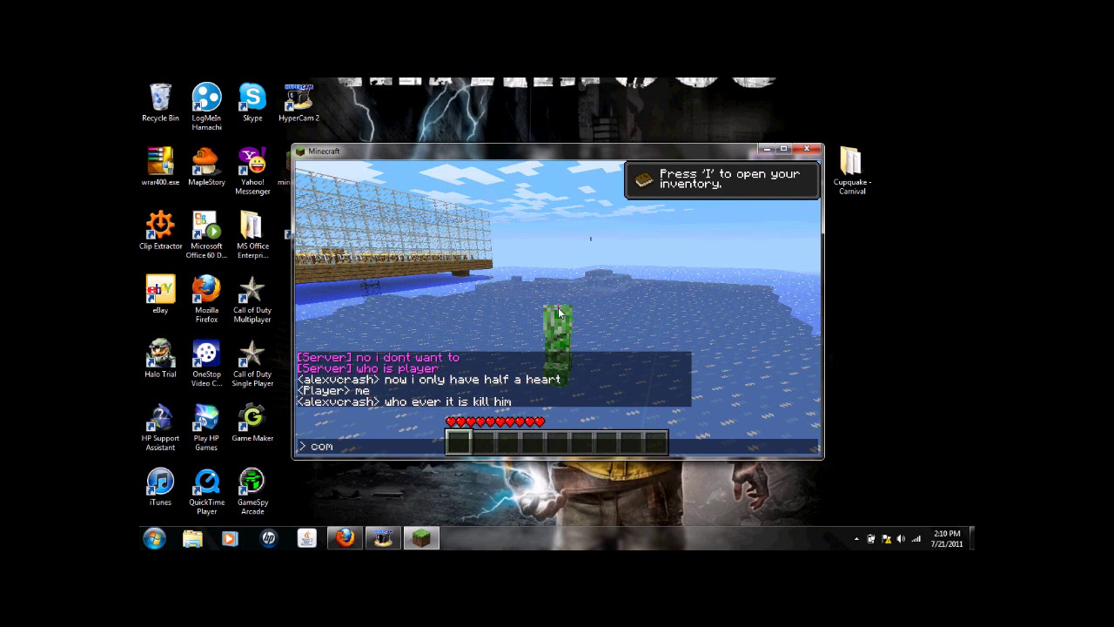